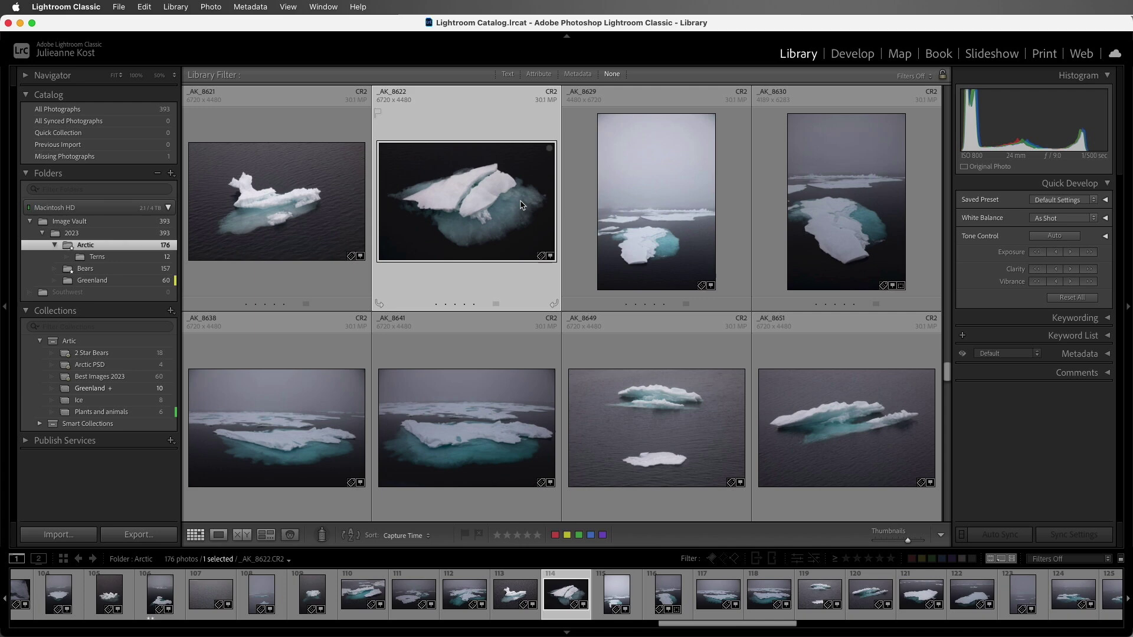
- Show _AK_8622 in Loupe view and expand Quick Develop's Saved Preset, White Balance and Tone Control sections, holding Option
{"action": "double_click", "coordinate": [521, 205]}
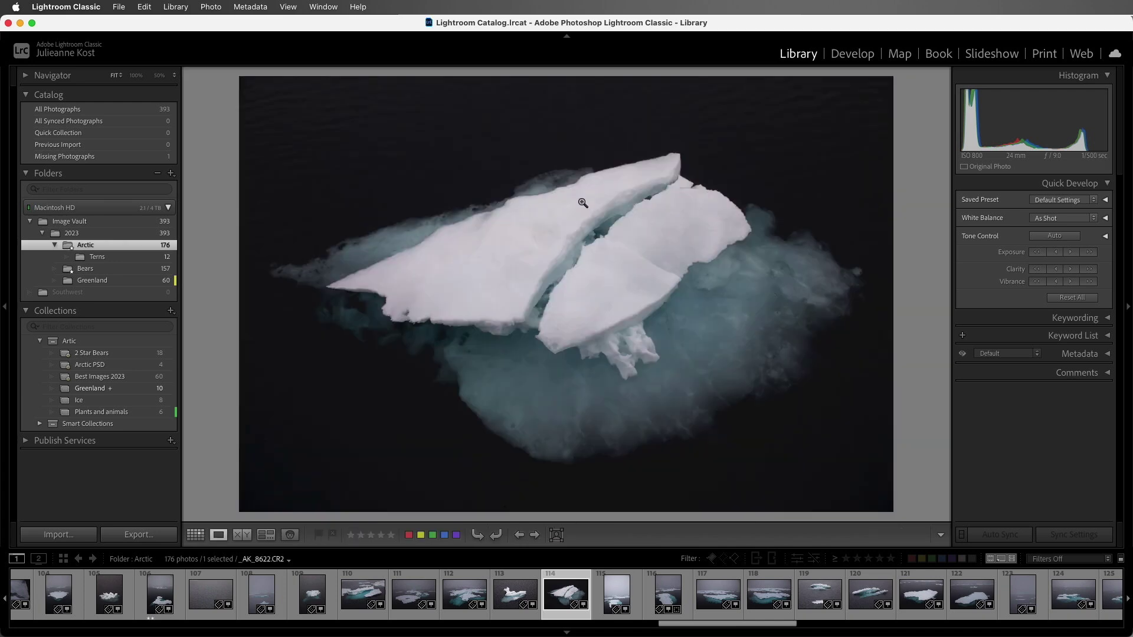
{"action": "left_click", "coordinate": [1106, 200]}
{"action": "left_click", "coordinate": [1106, 243]}
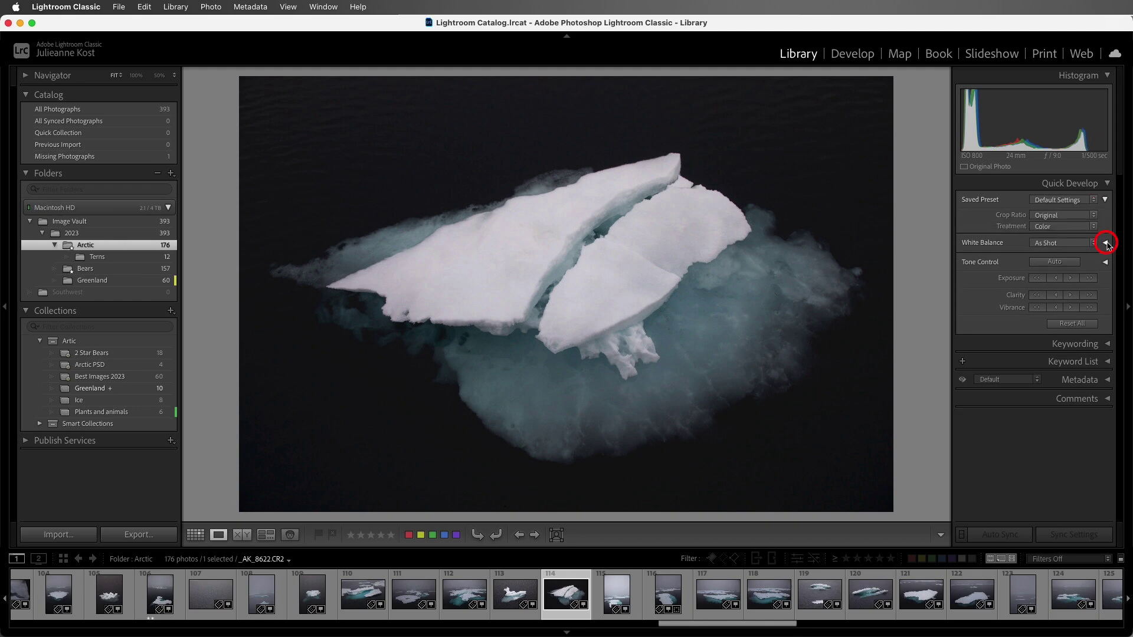
{"action": "left_click", "coordinate": [1106, 287]}
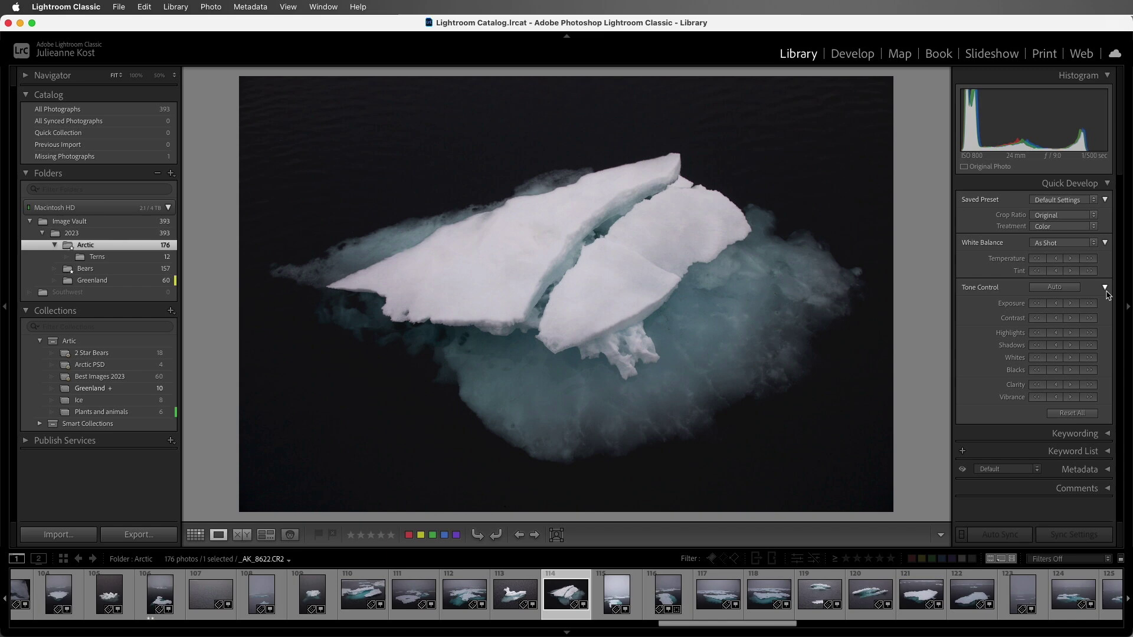
{"action": "key", "text": "alt"}
{"action": "key", "text": "alt"}
- Raise Exposure one large step, lower Highlights three steps and Blacks one step in Quick Develop
{"action": "left_click", "coordinate": [1091, 306]}
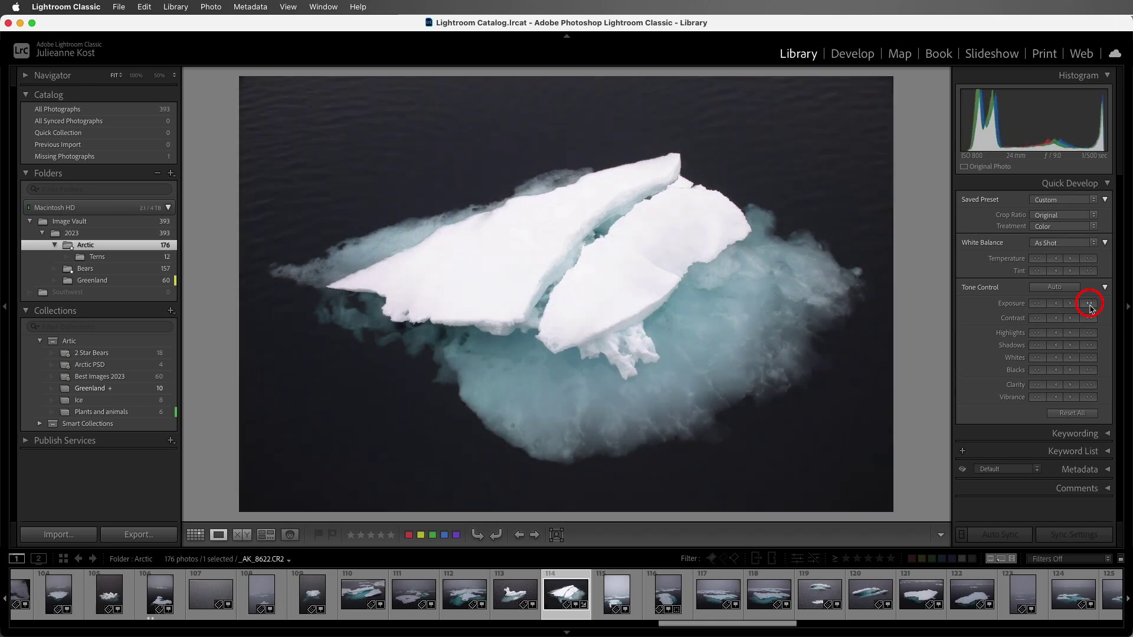
{"action": "left_click", "coordinate": [1037, 334]}
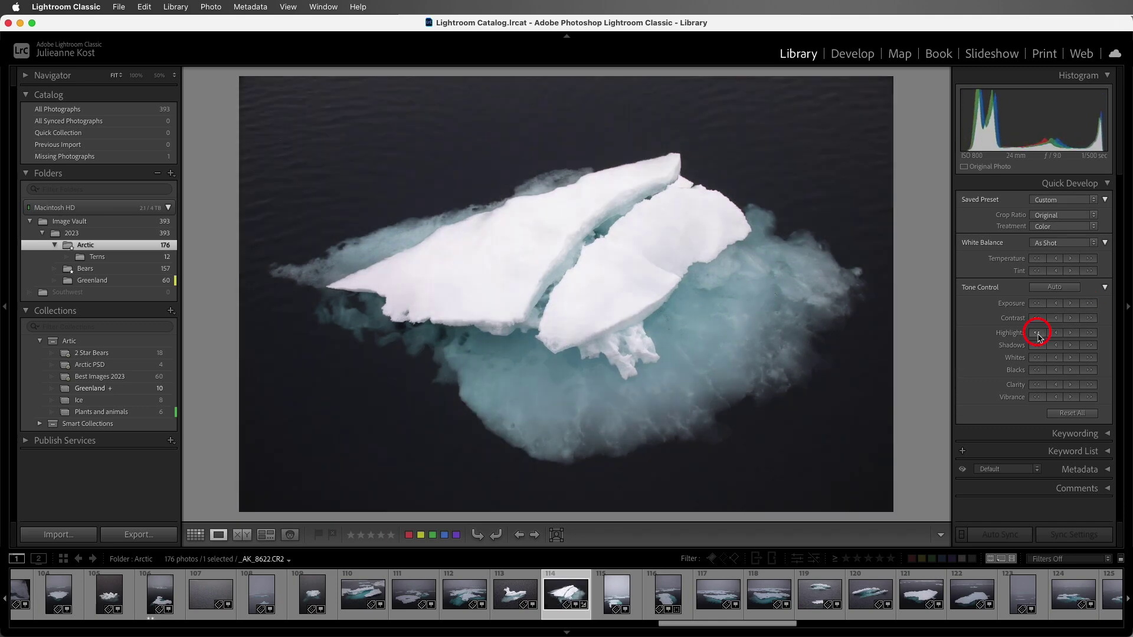
{"action": "left_click", "coordinate": [1038, 334]}
{"action": "left_click", "coordinate": [1038, 334]}
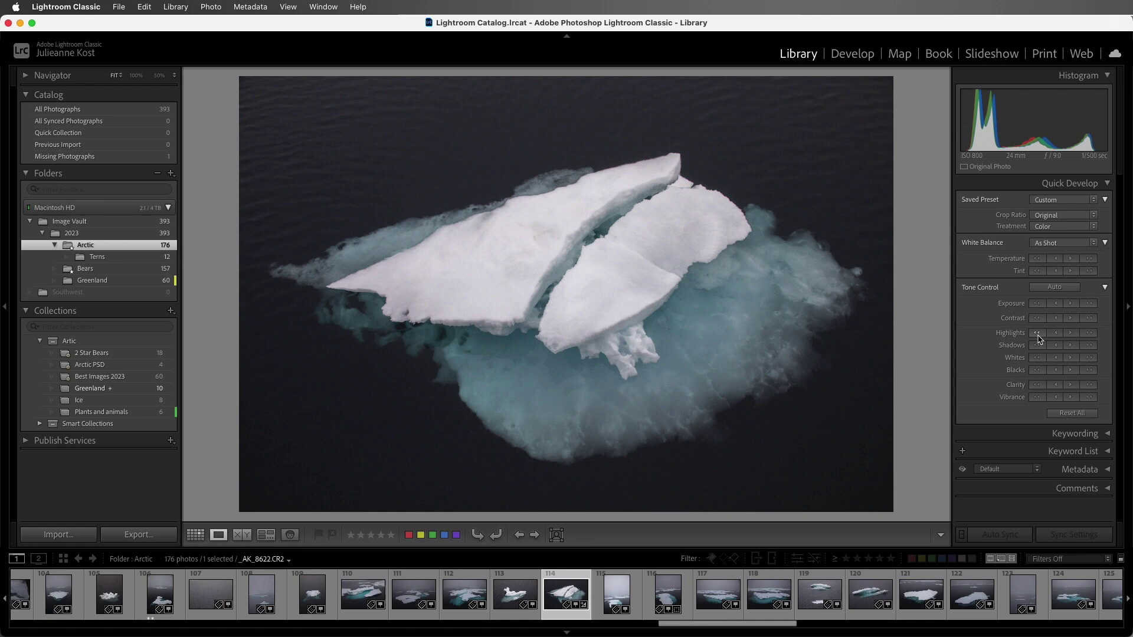
{"action": "left_click", "coordinate": [1037, 371]}
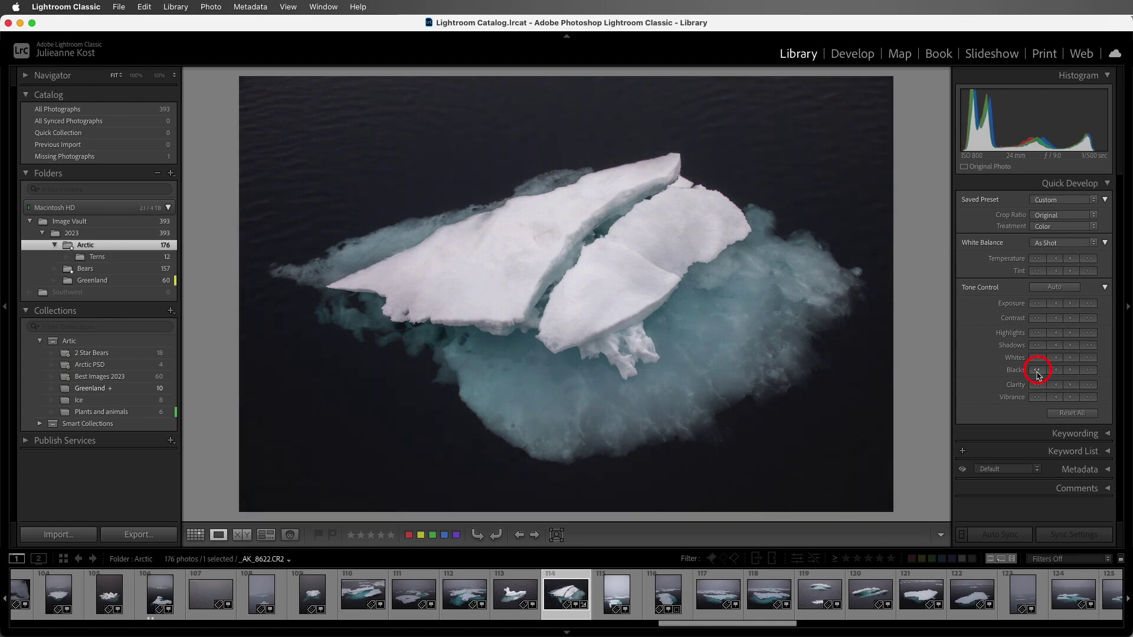
- Apply the Subject: Landscape LN08 saved preset, then undo it
{"action": "left_click", "coordinate": [1095, 201]}
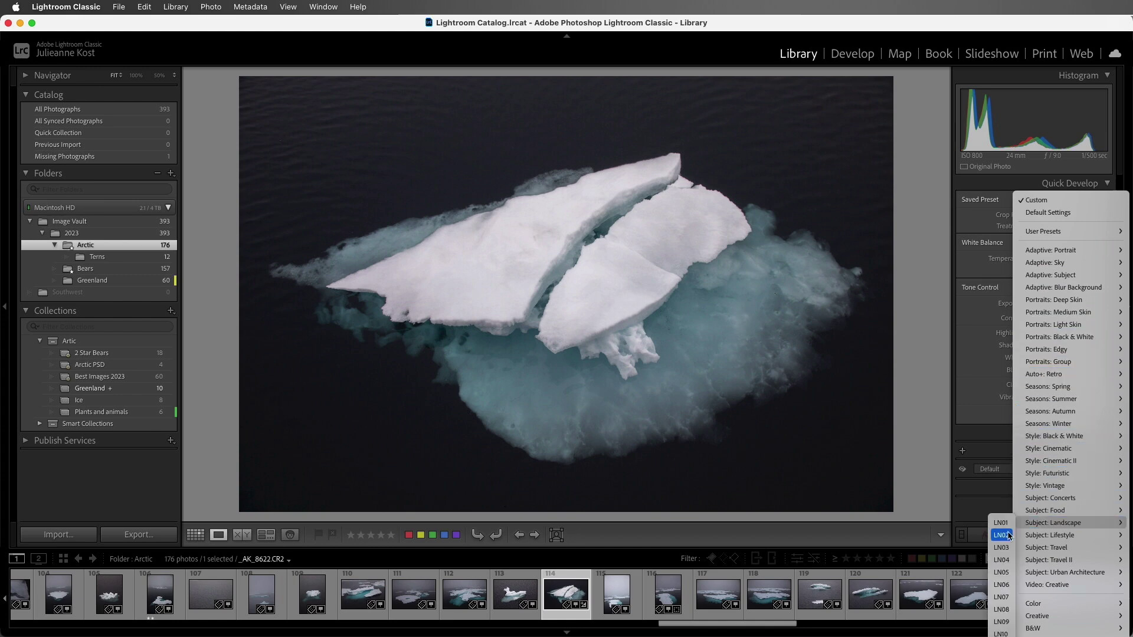
{"action": "left_click", "coordinate": [1009, 607]}
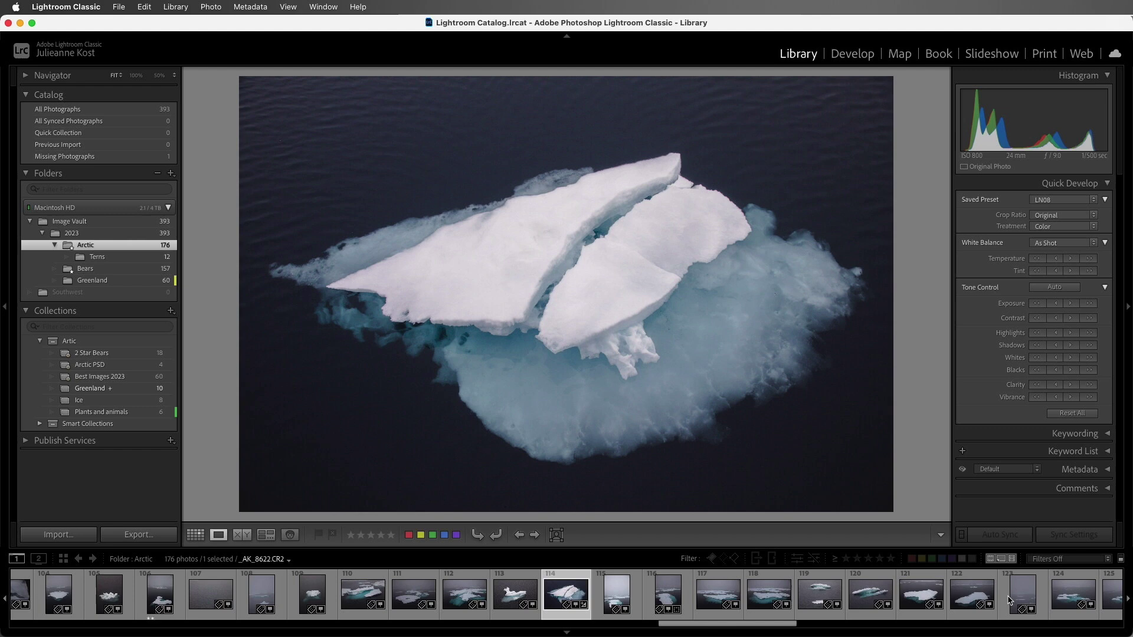
{"action": "key", "text": "super+z"}
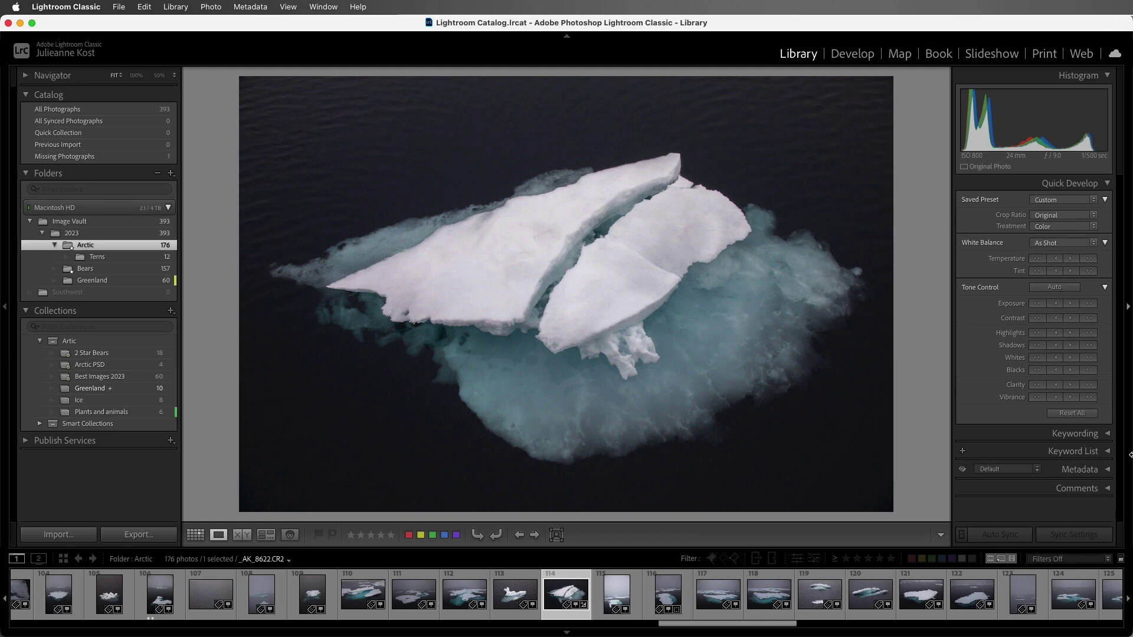
- Set the Crop Ratio to 16 x 9 and keep the Treatment as Color
{"action": "left_click", "coordinate": [1095, 217]}
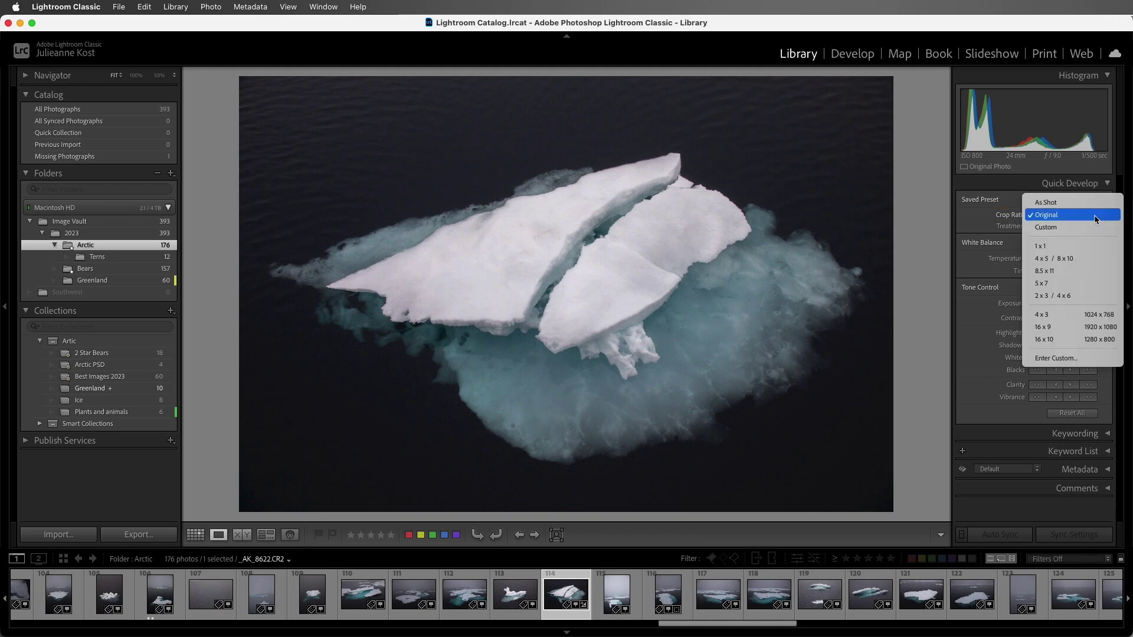
{"action": "left_click", "coordinate": [1071, 328]}
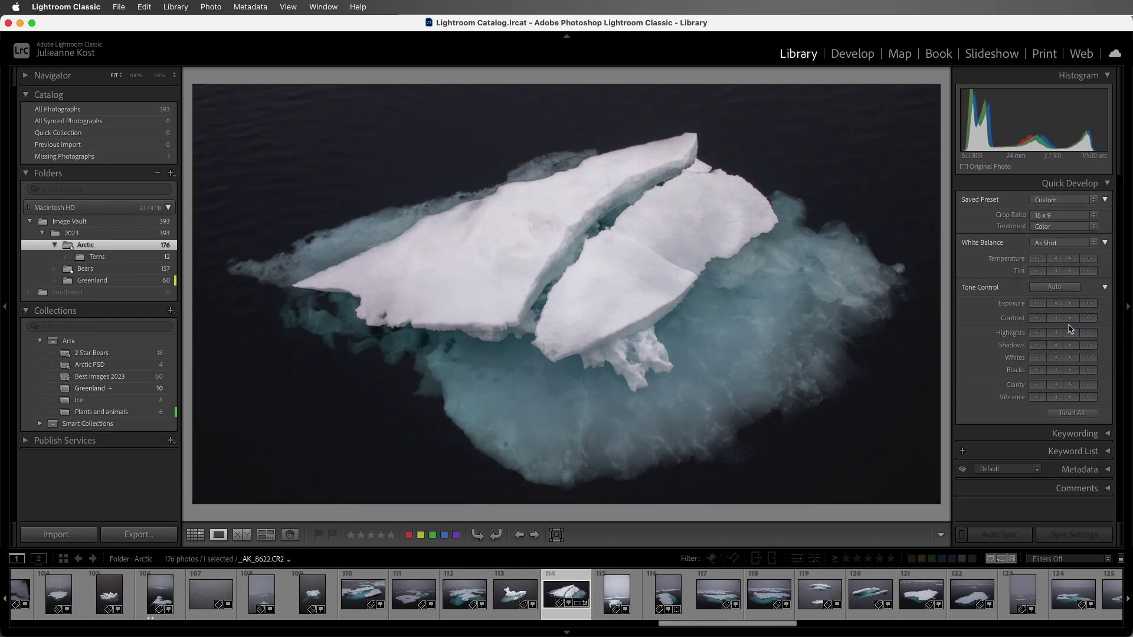
{"action": "left_click", "coordinate": [1094, 227]}
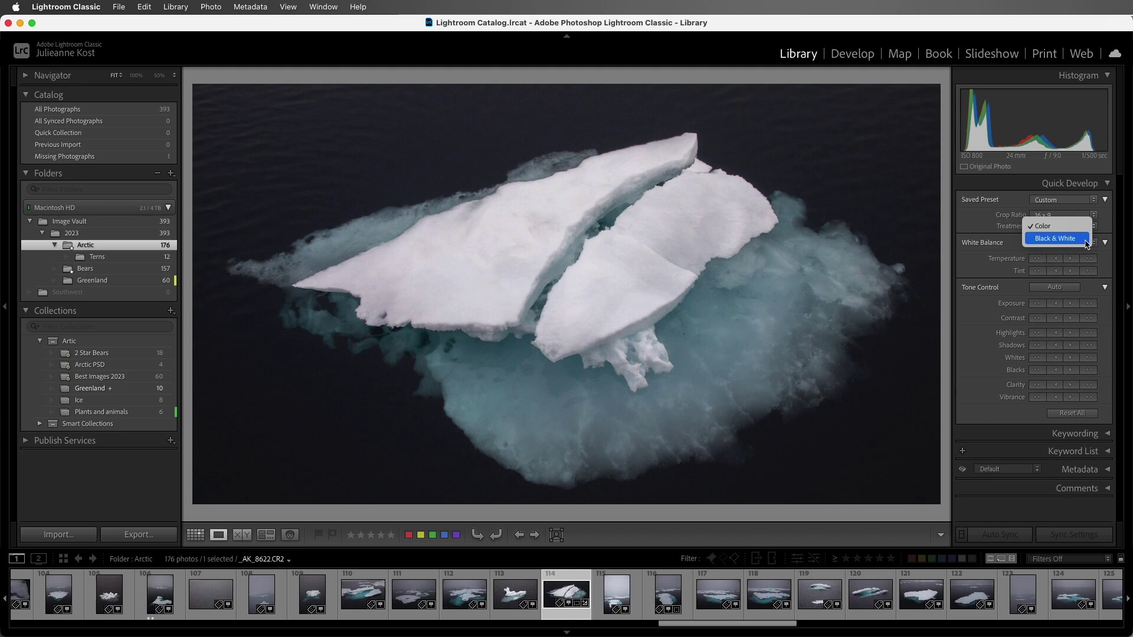
{"action": "left_click", "coordinate": [1091, 226]}
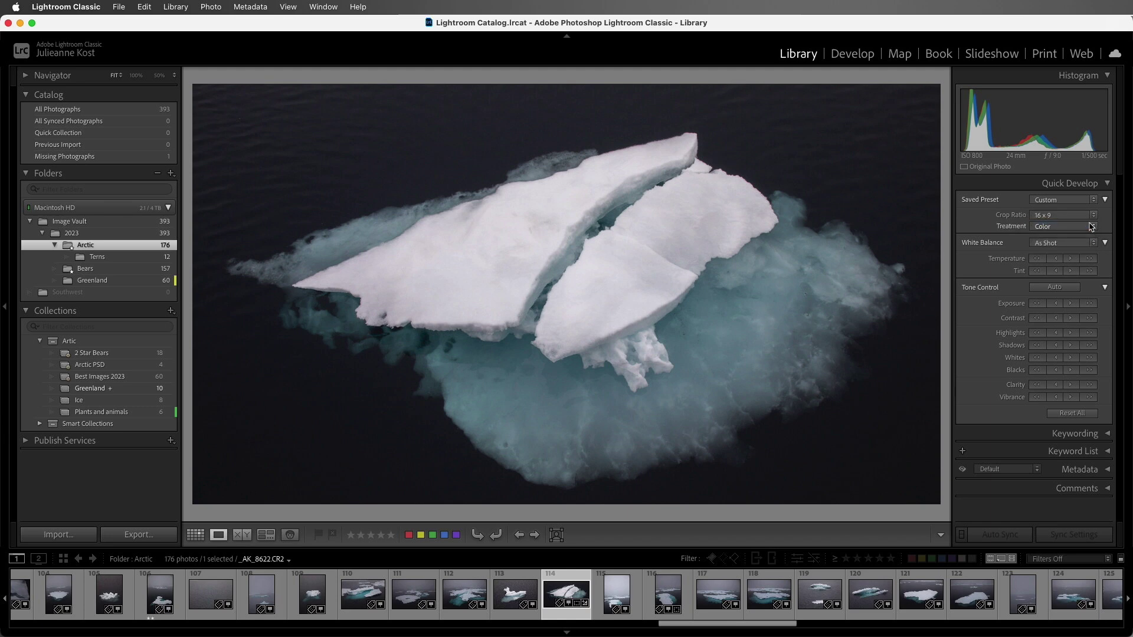
- Try the BW01 black and white preset, then Reset All back to Default Settings
{"action": "left_click", "coordinate": [1091, 200]}
{"action": "mouse_move", "coordinate": [1084, 439]}
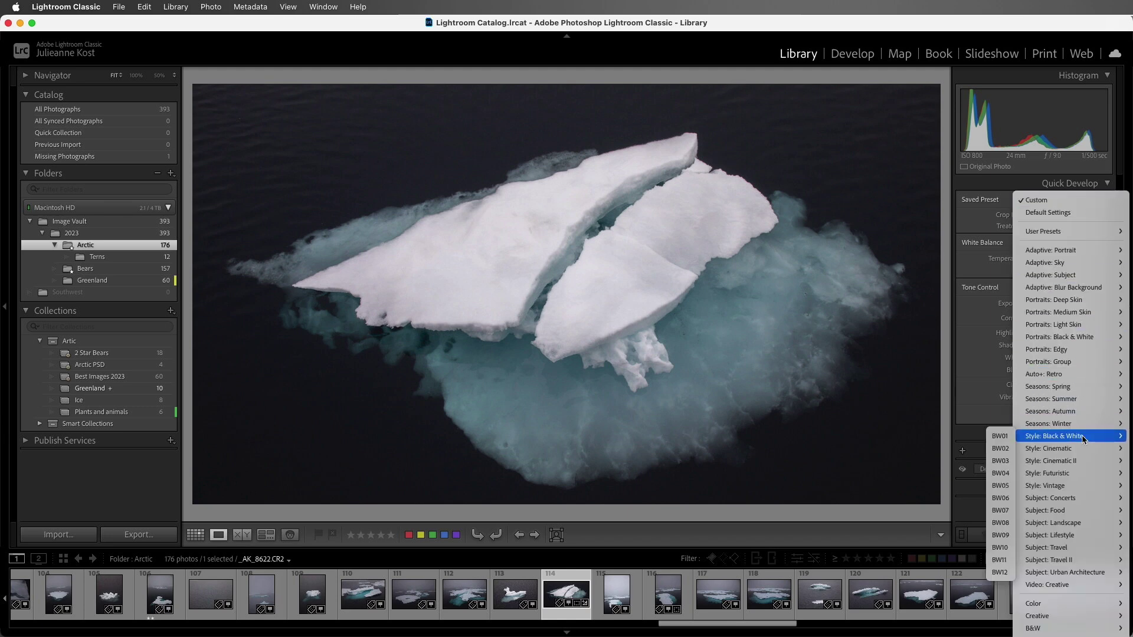
{"action": "left_click", "coordinate": [1002, 437]}
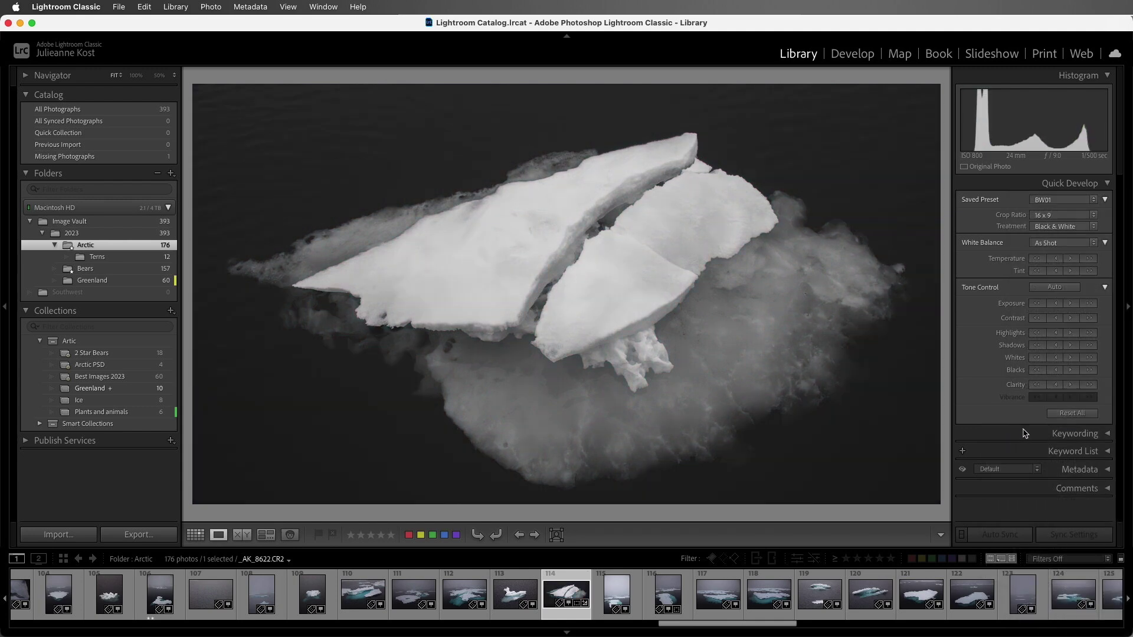
{"action": "left_click", "coordinate": [1063, 415]}
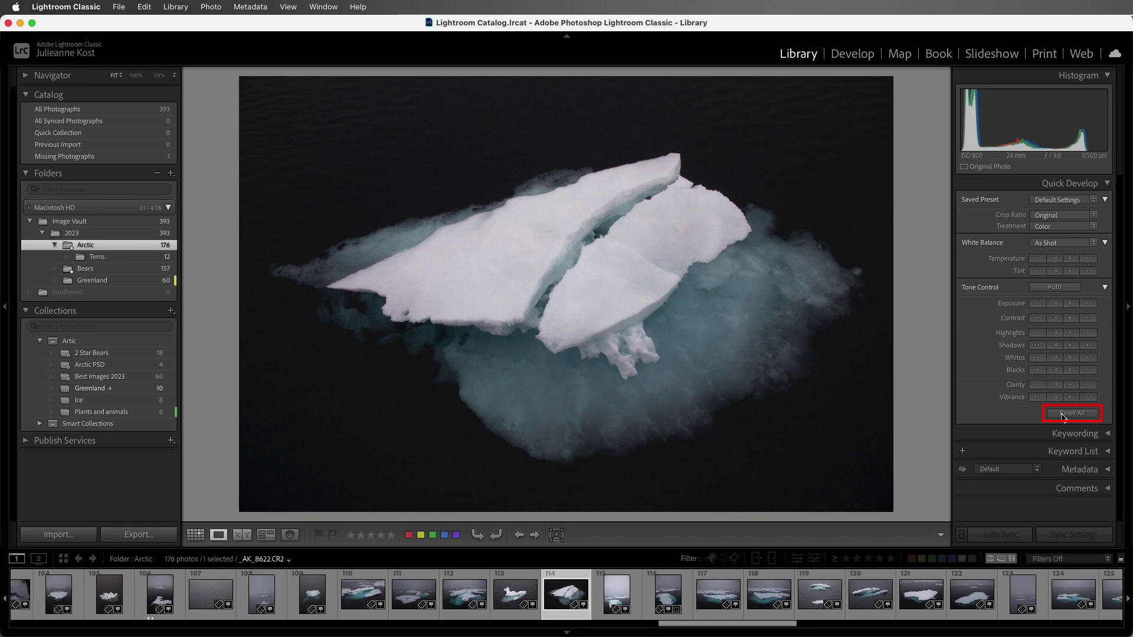
- In Grid view, select photos _AK_8629 through _AK_8641 and show _AK_8641 in Loupe view
{"action": "key", "text": "g"}
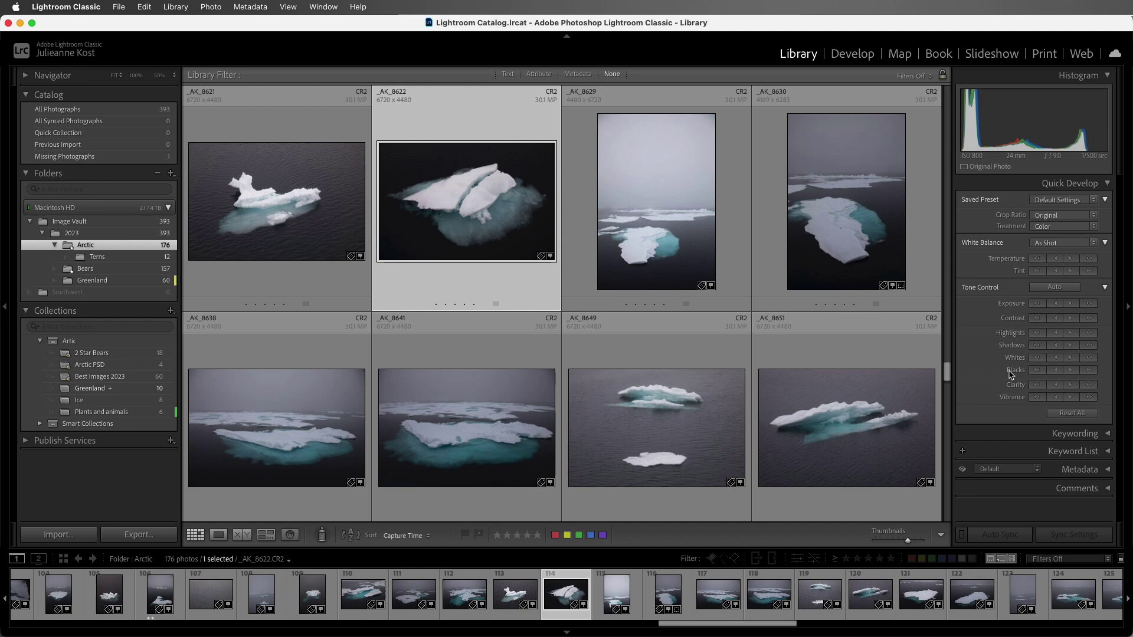
{"action": "left_click", "coordinate": [674, 248]}
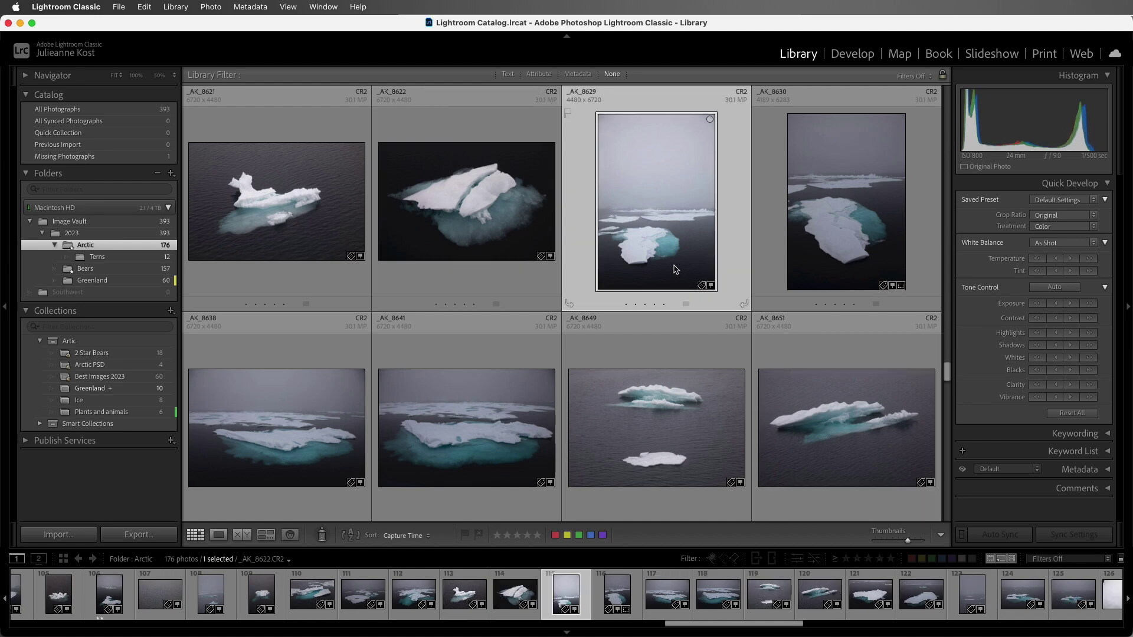
{"action": "left_click", "coordinate": [522, 432], "text": "shift"}
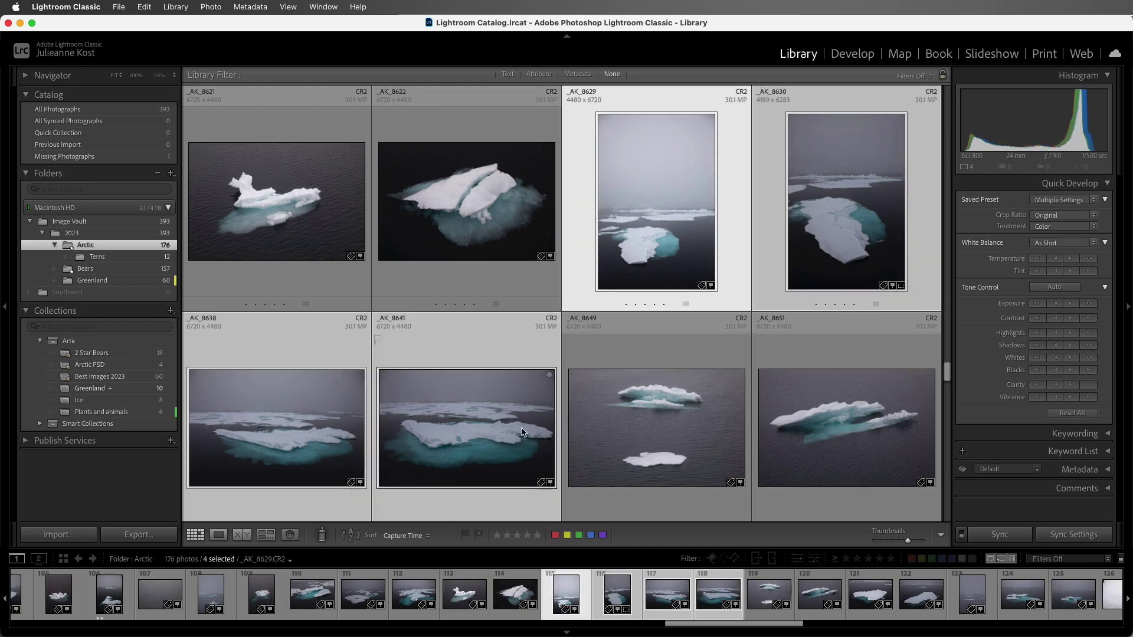
{"action": "double_click", "coordinate": [521, 427]}
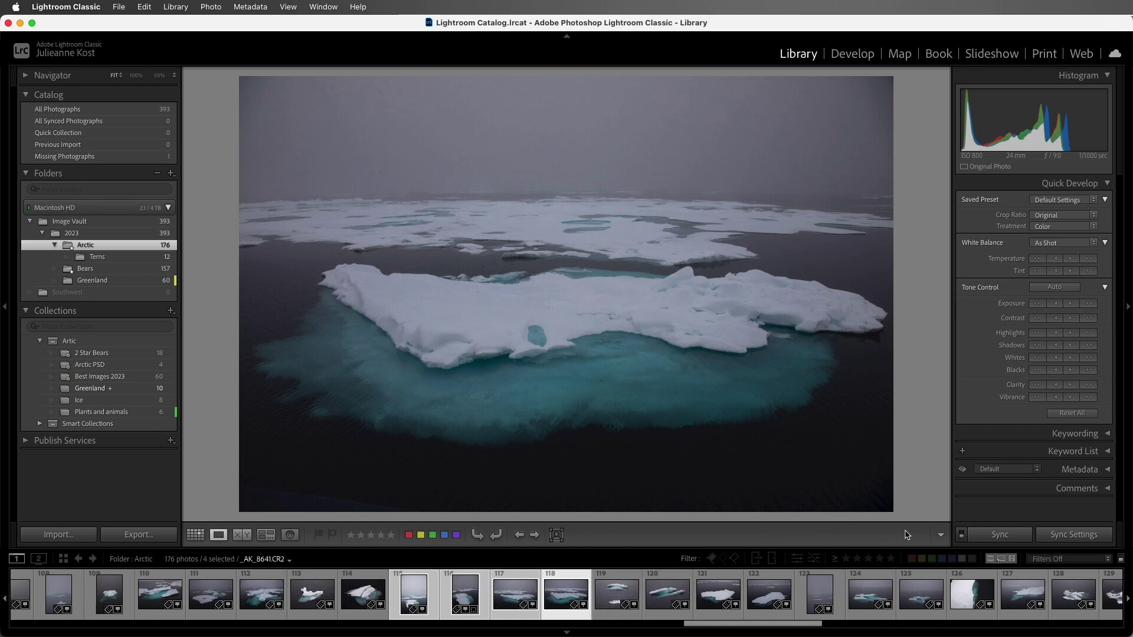
- Turn automatic syncing on and apply Quick Develop Auto tone to the four selected photos
{"action": "left_click", "coordinate": [963, 535]}
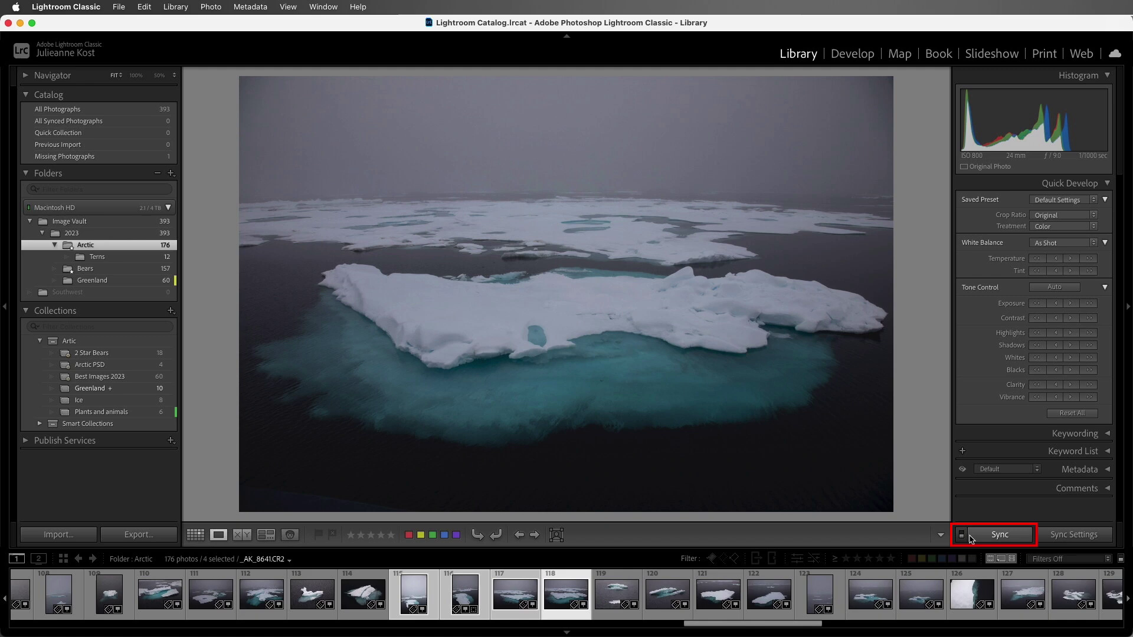
{"action": "left_click", "coordinate": [964, 536]}
{"action": "left_click", "coordinate": [963, 536]}
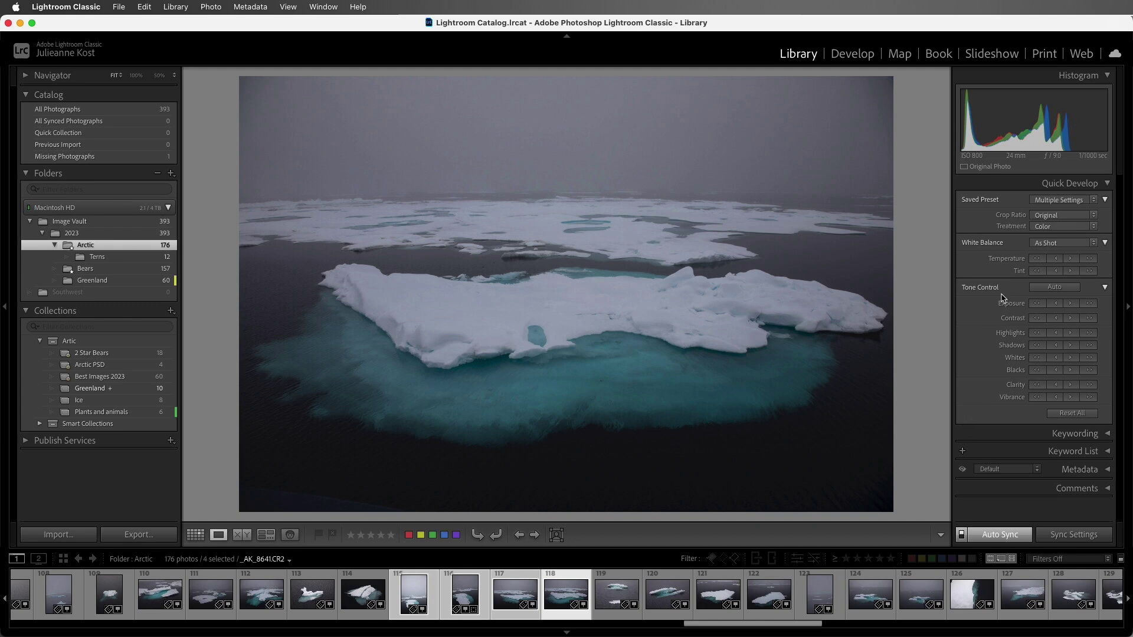
{"action": "left_click", "coordinate": [1068, 290]}
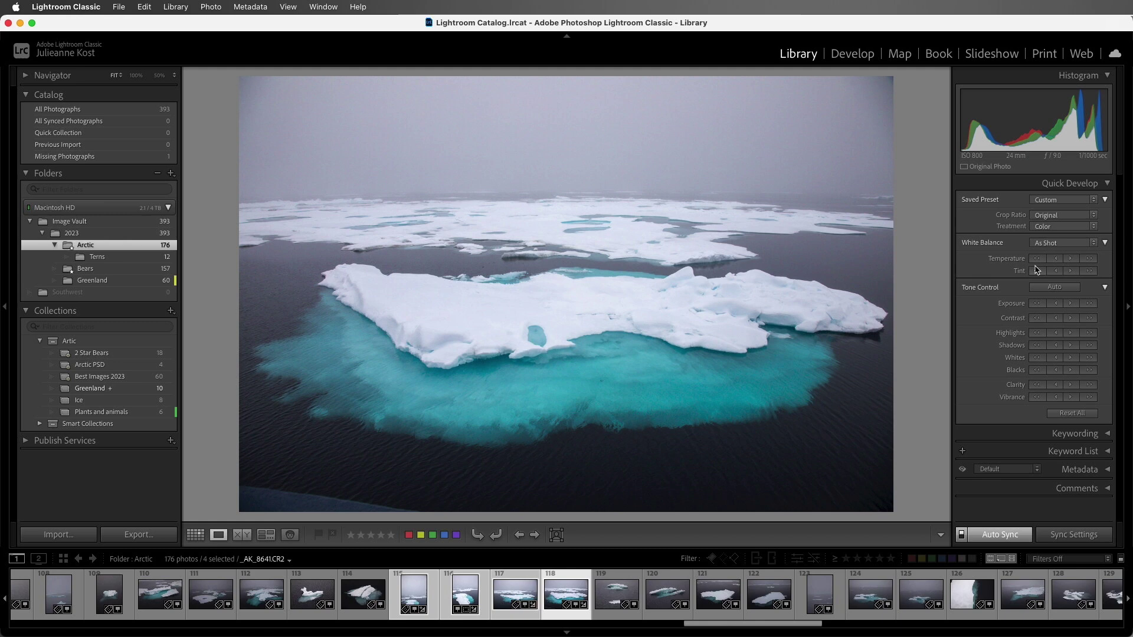
- Warm the Temperature one large step, then cool it back two small steps
{"action": "left_click", "coordinate": [1089, 259]}
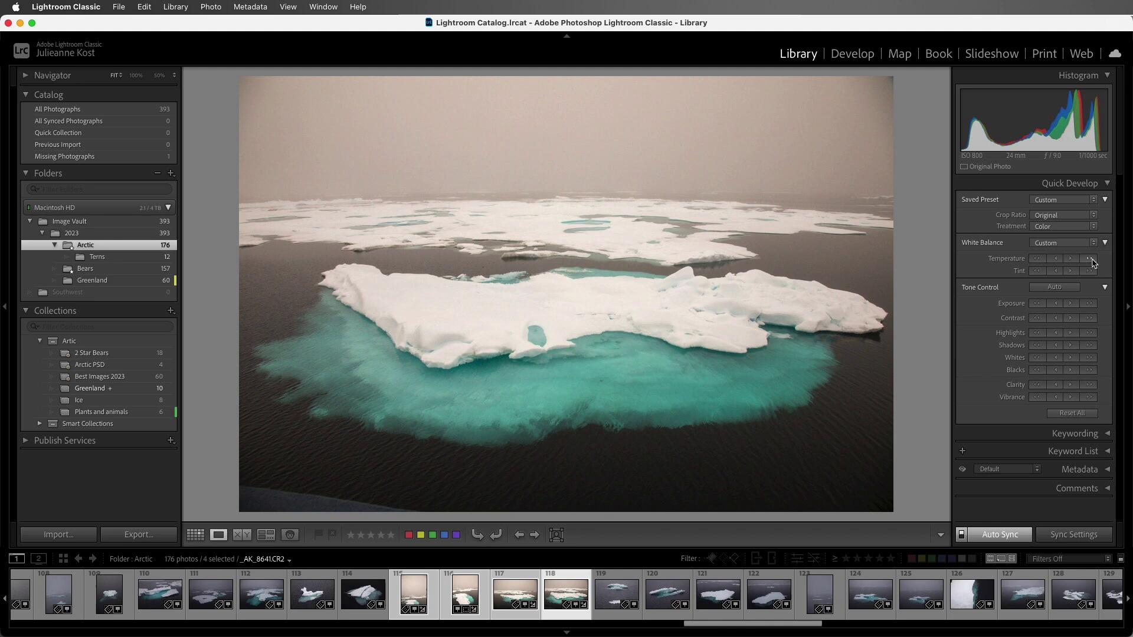
{"action": "left_click", "coordinate": [1056, 261]}
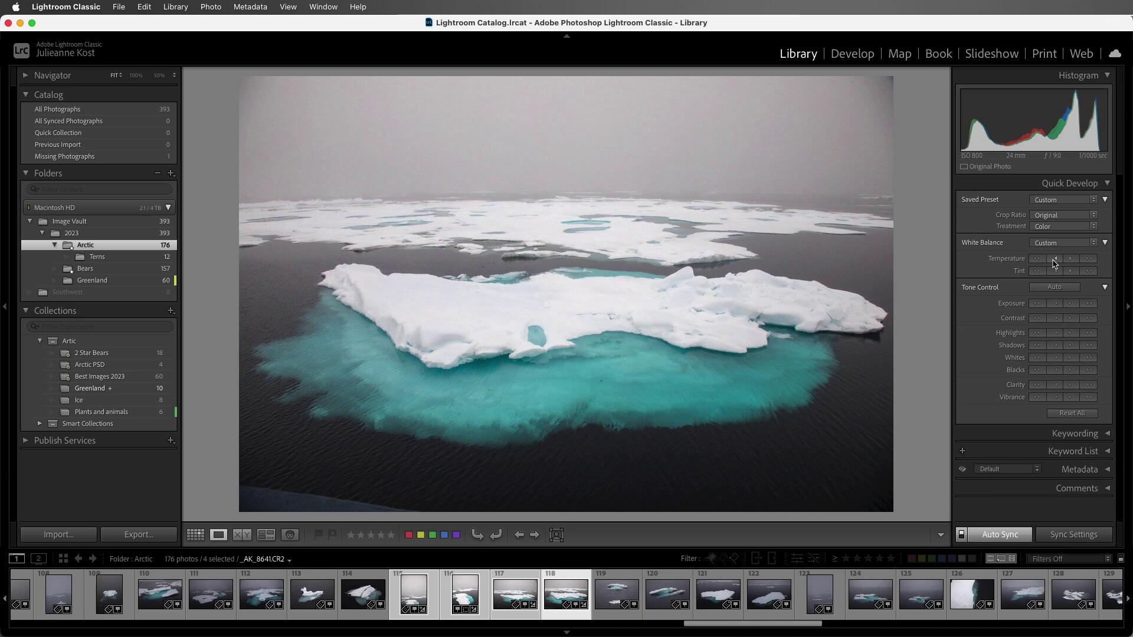
{"action": "left_click", "coordinate": [1055, 260]}
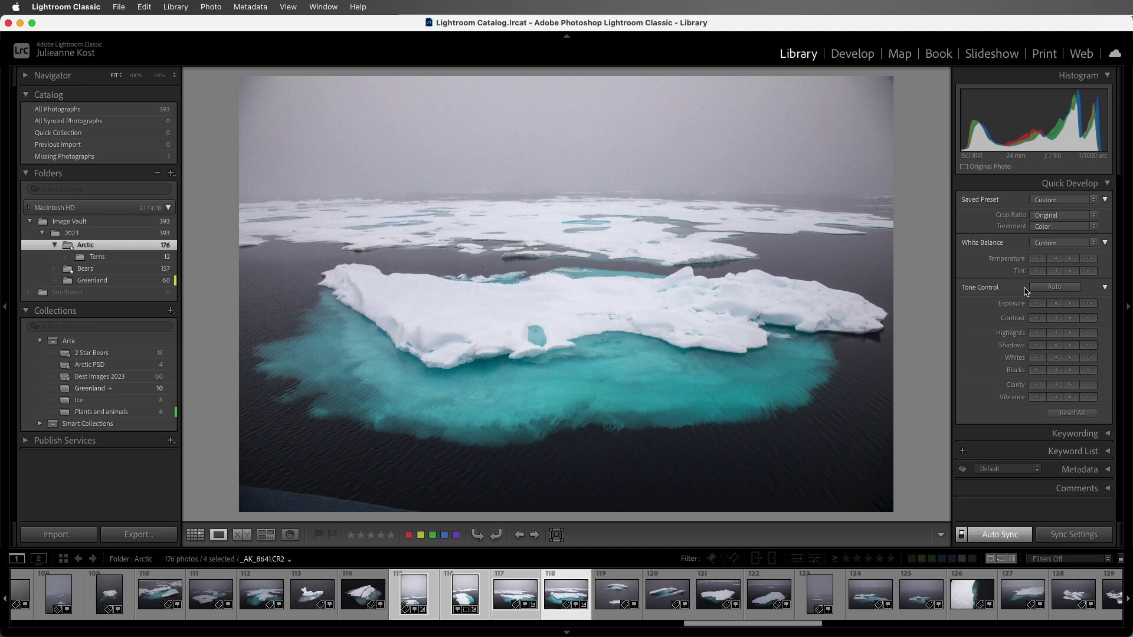
- Open Develop with Auto Sync enabled, check photos 117, 116 and 115, then return to 117
{"action": "left_click", "coordinate": [852, 55]}
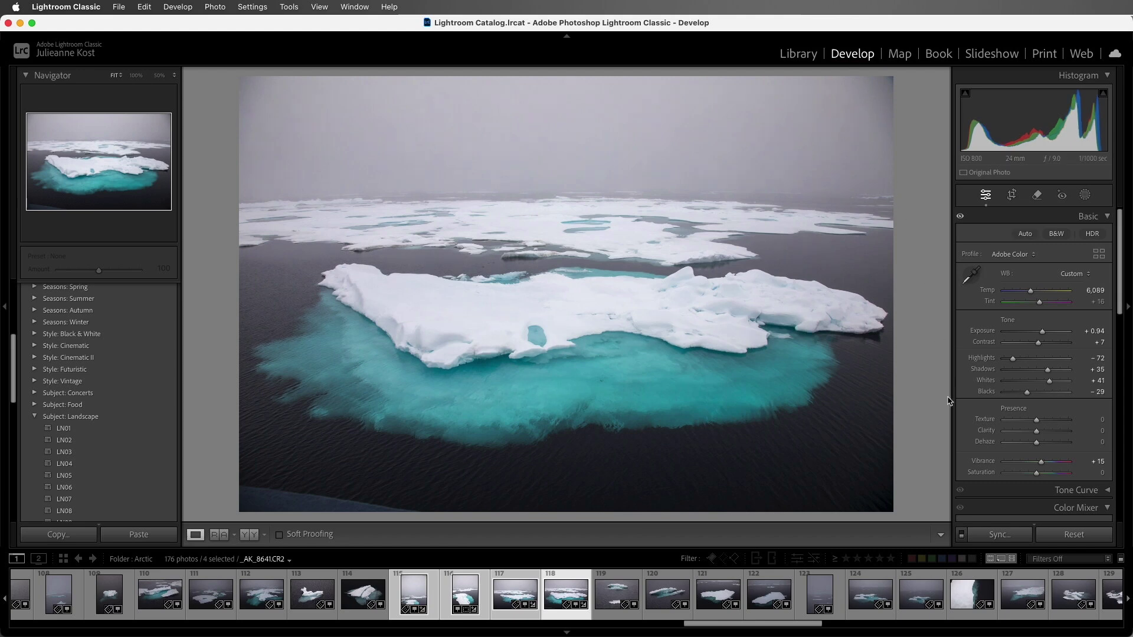
{"action": "left_click", "coordinate": [962, 535]}
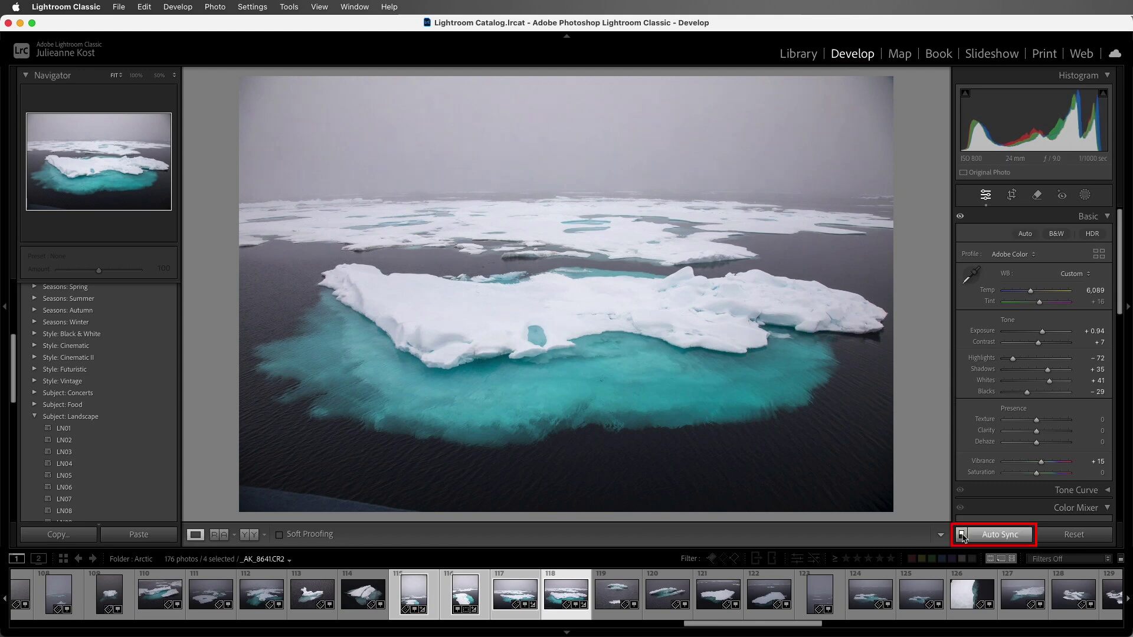
{"action": "left_click", "coordinate": [514, 596]}
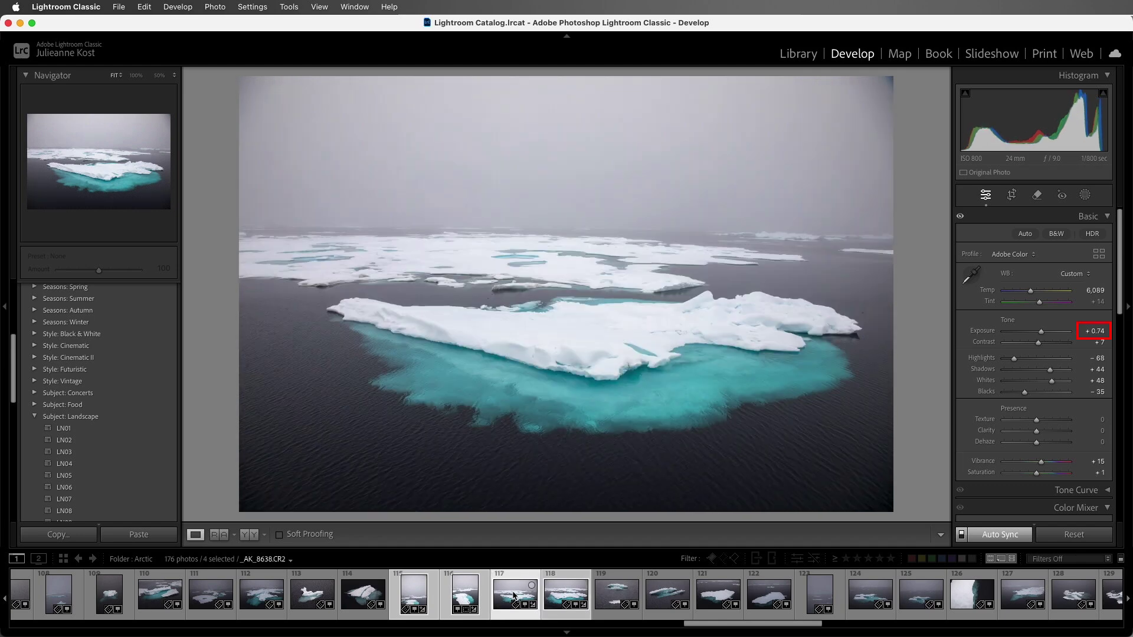
{"action": "left_click", "coordinate": [468, 595]}
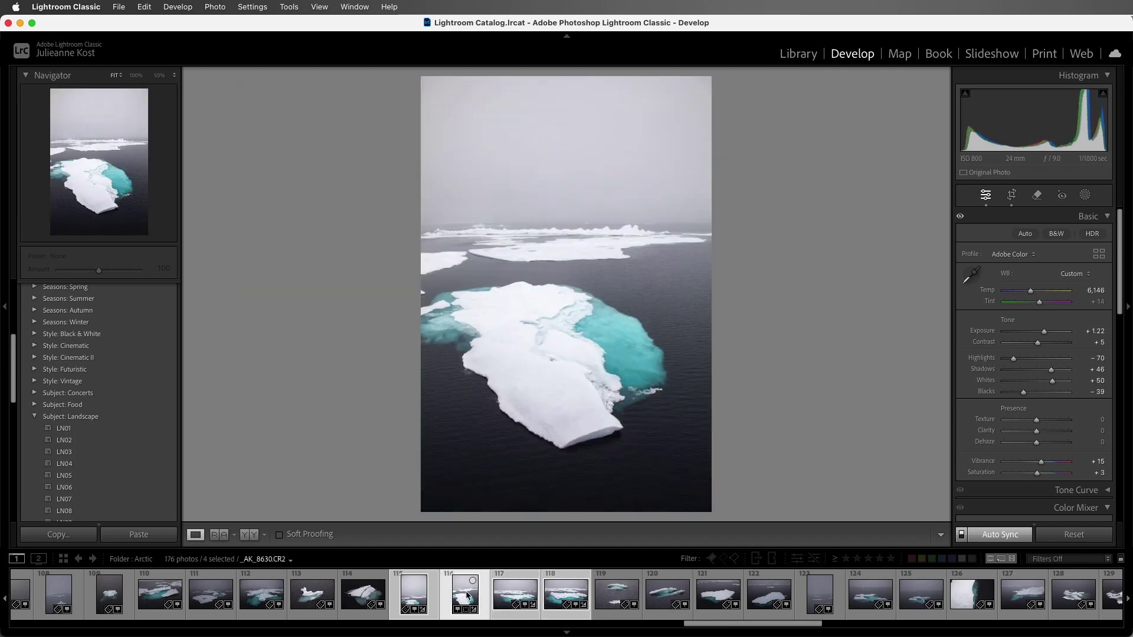
{"action": "left_click", "coordinate": [421, 599]}
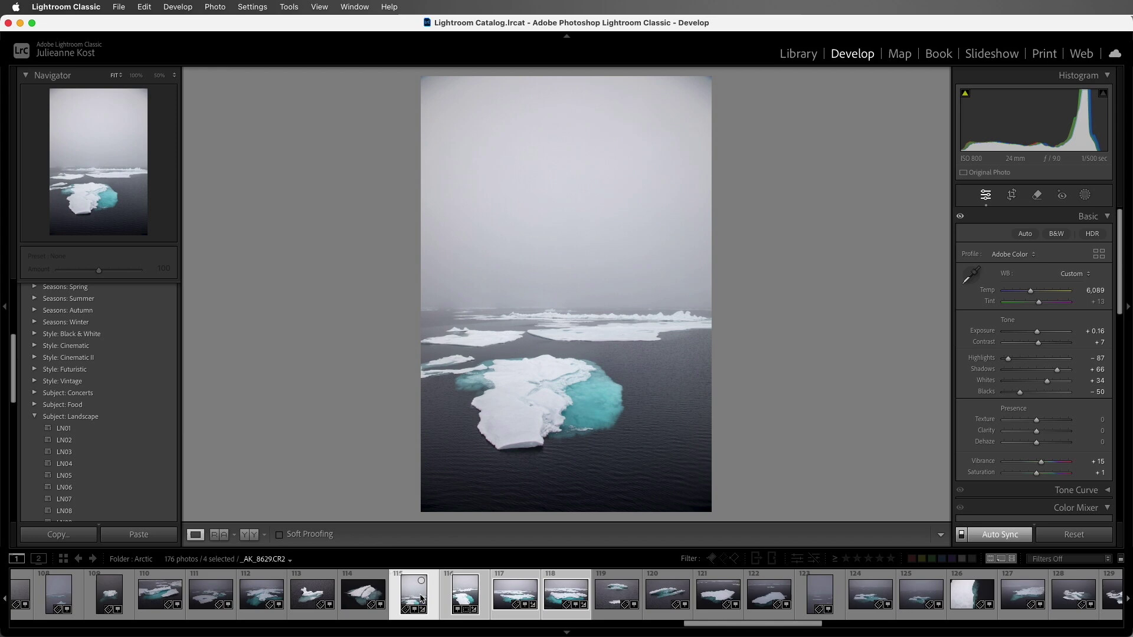
{"action": "left_click", "coordinate": [504, 595]}
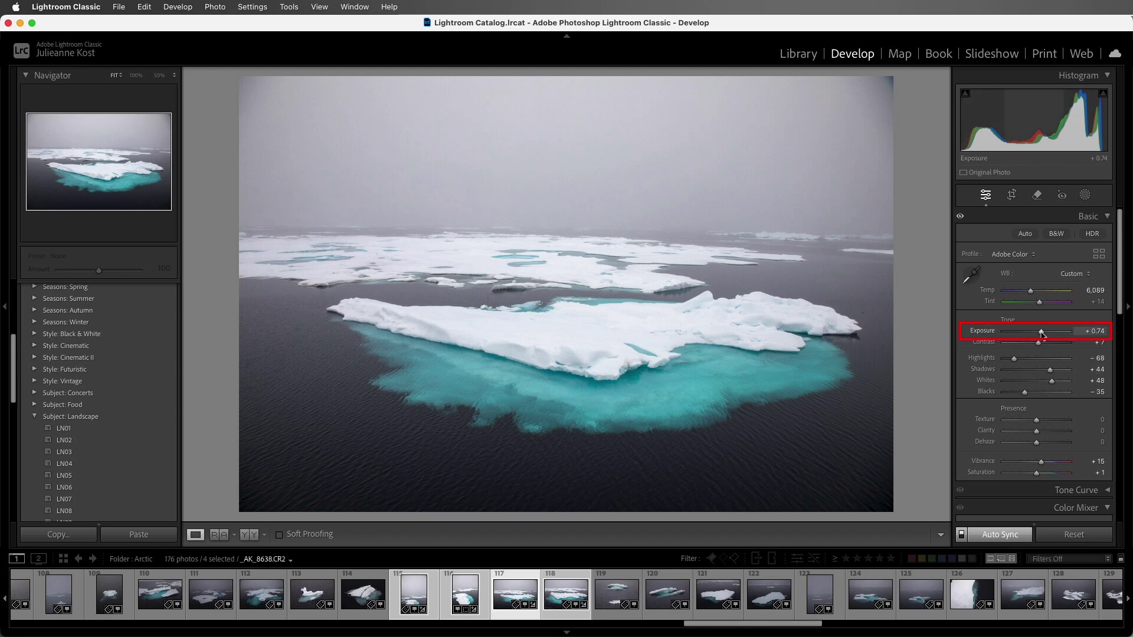
- Set Exposure to +1.00 and confirm it on photos 118, 116 and 115
{"action": "left_click_drag", "start_coordinate": [1042, 334], "coordinate": [1044, 334]}
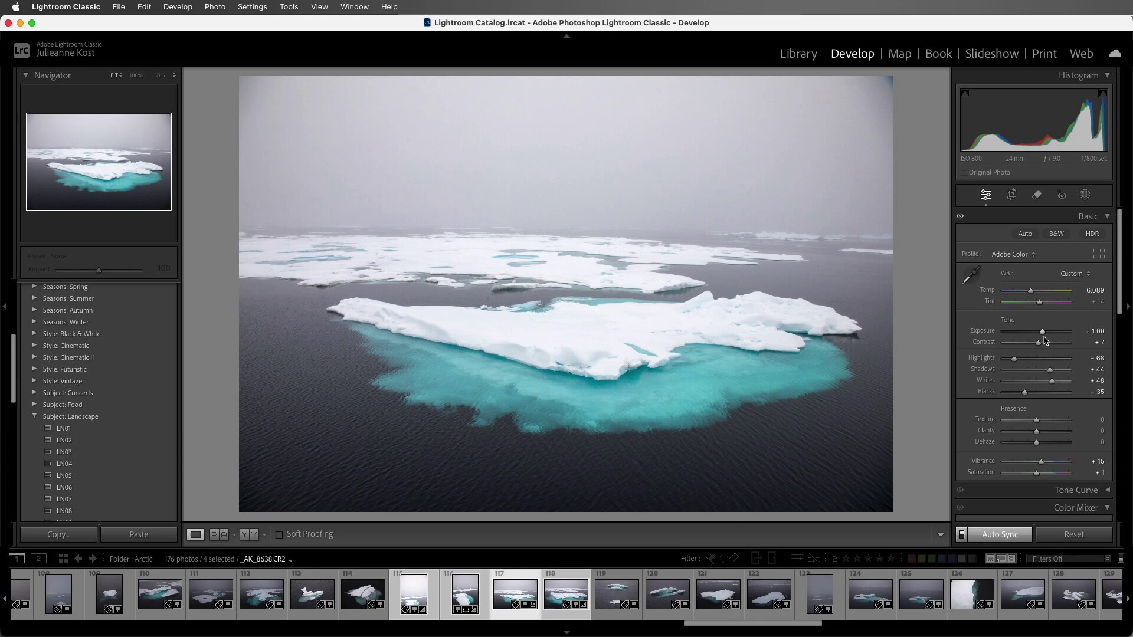
{"action": "left_click", "coordinate": [565, 597]}
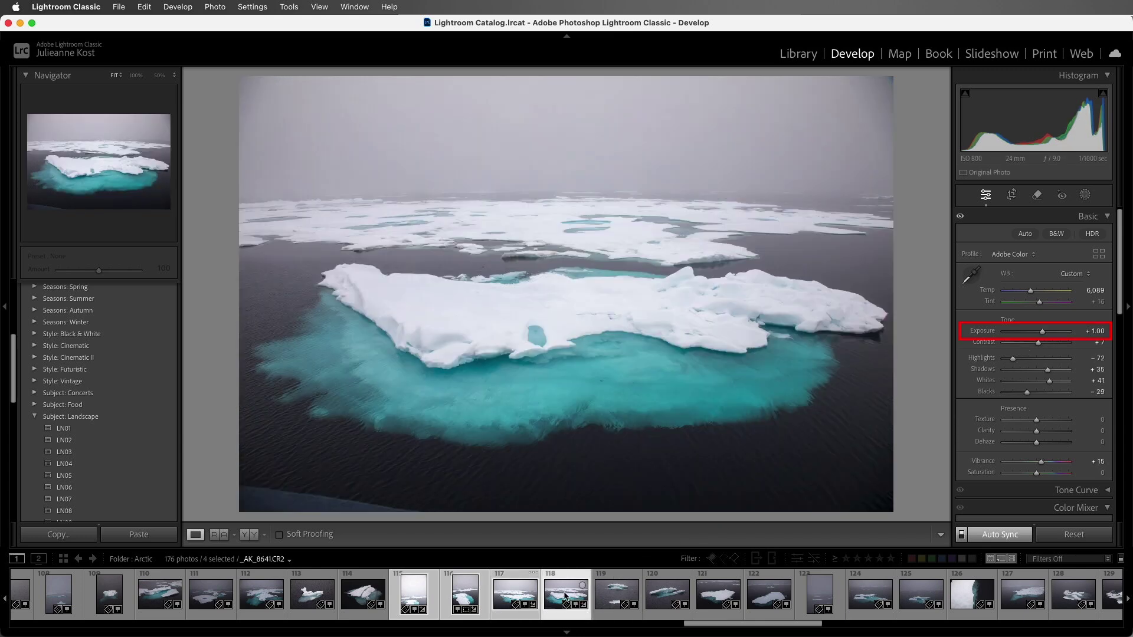
{"action": "left_click", "coordinate": [467, 598]}
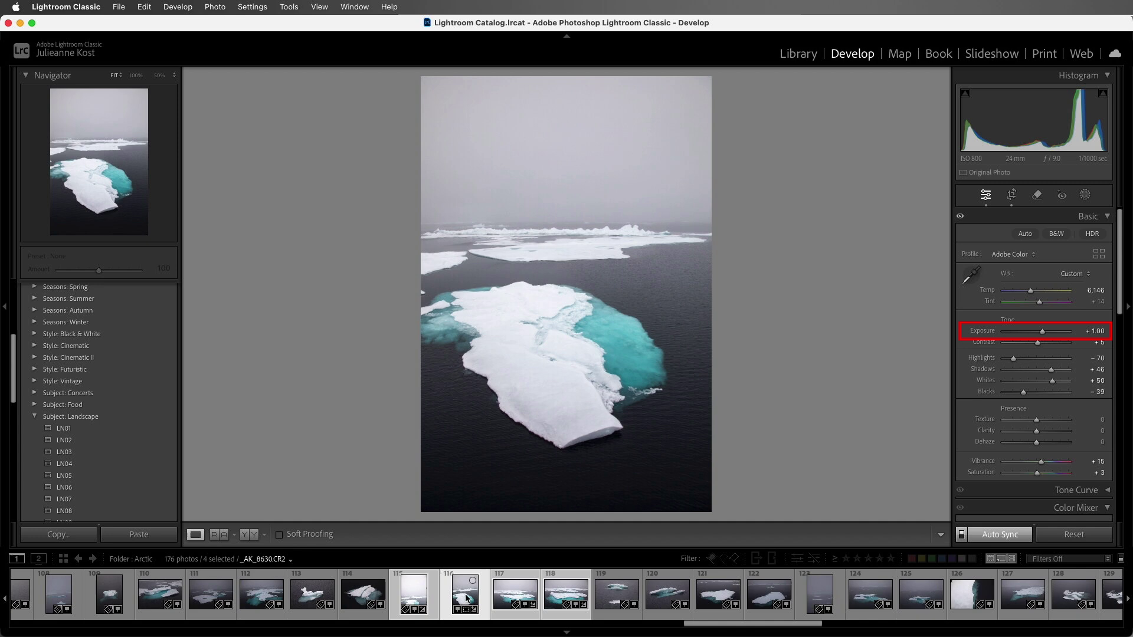
{"action": "left_click", "coordinate": [420, 599]}
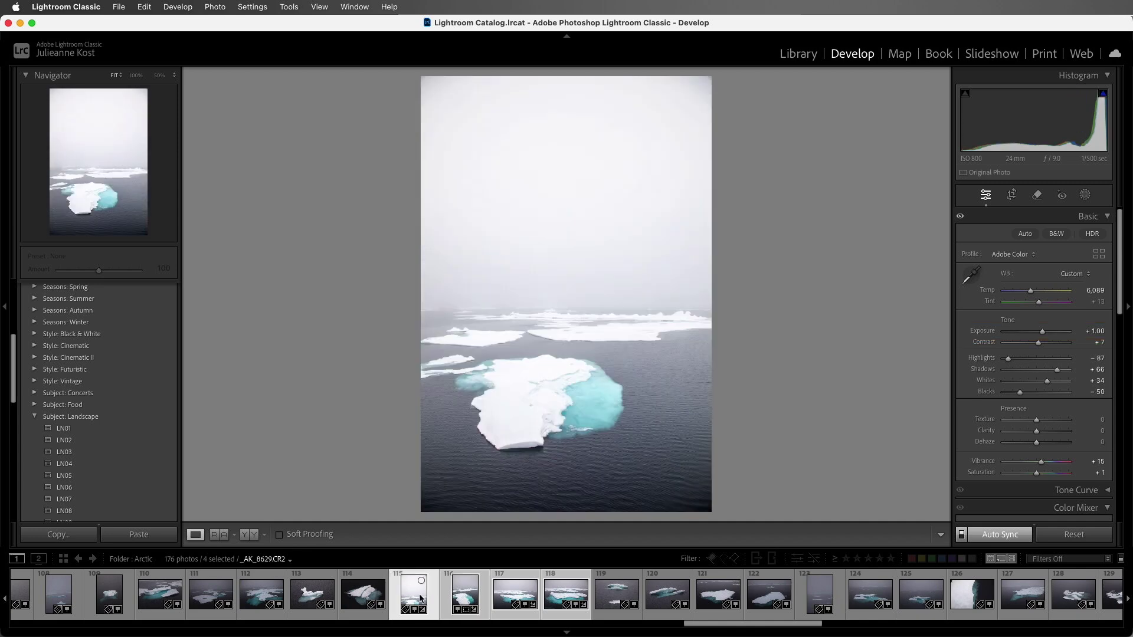
- Step to photos 116 and 117, undo Exposure to +0.74, turn off Auto Sync and return to Library
{"action": "key", "text": "Right"}
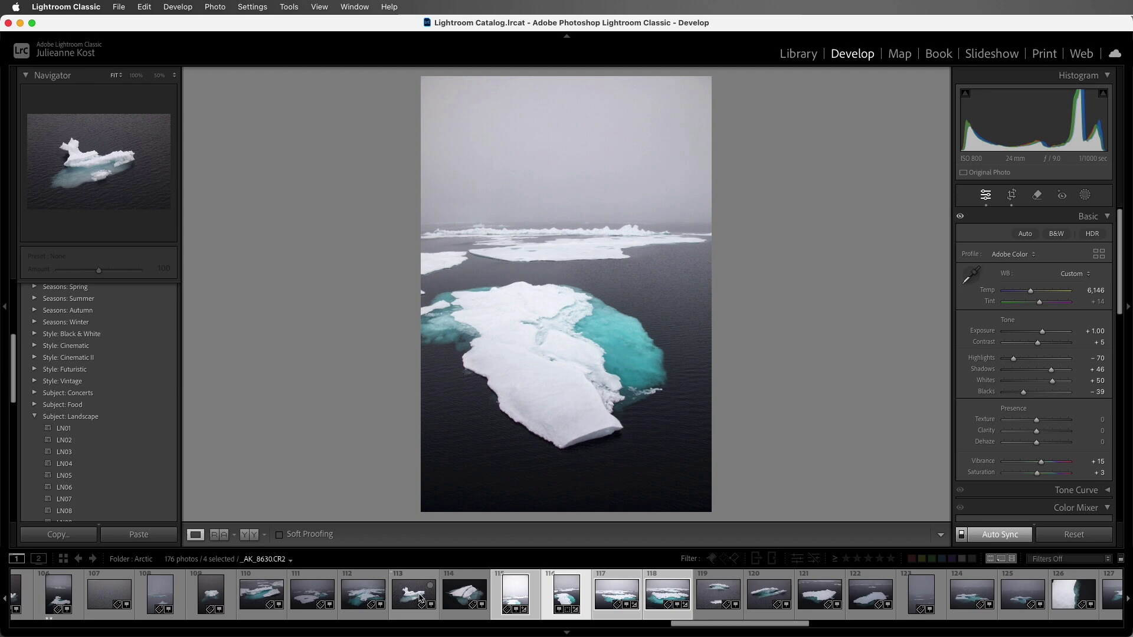
{"action": "key", "text": "Right"}
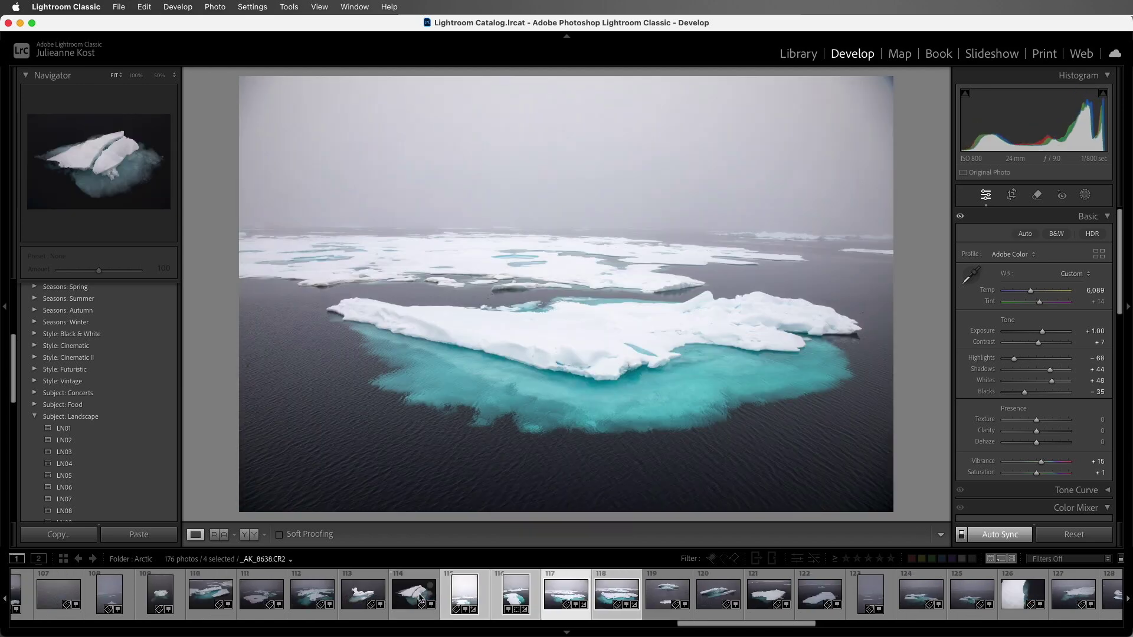
{"action": "key", "text": "cmd+z"}
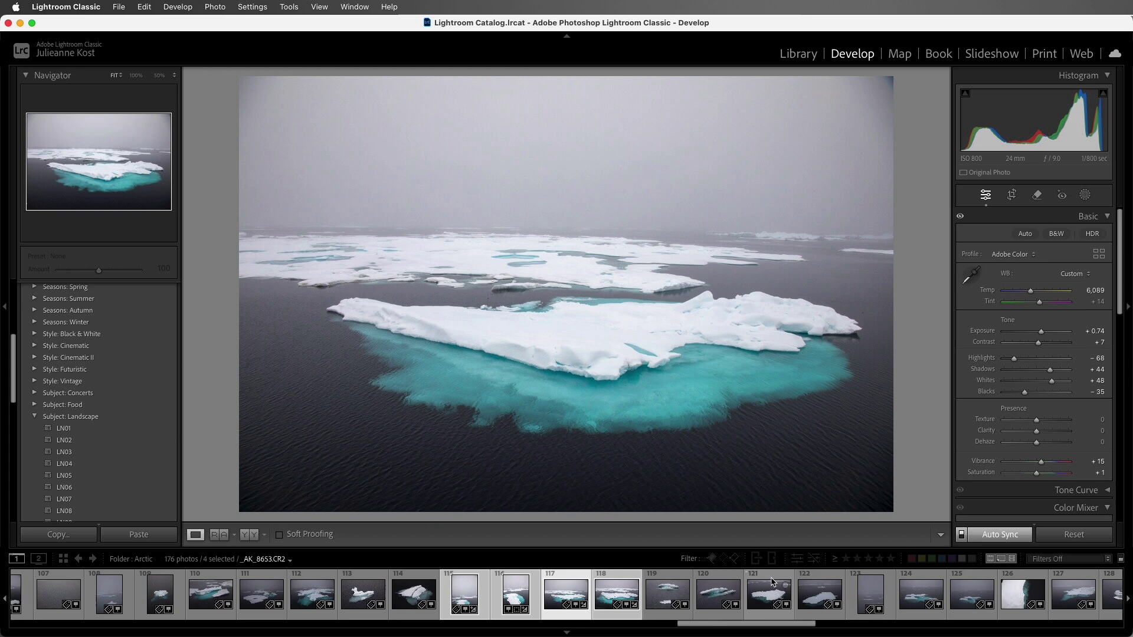
{"action": "left_click", "coordinate": [961, 536]}
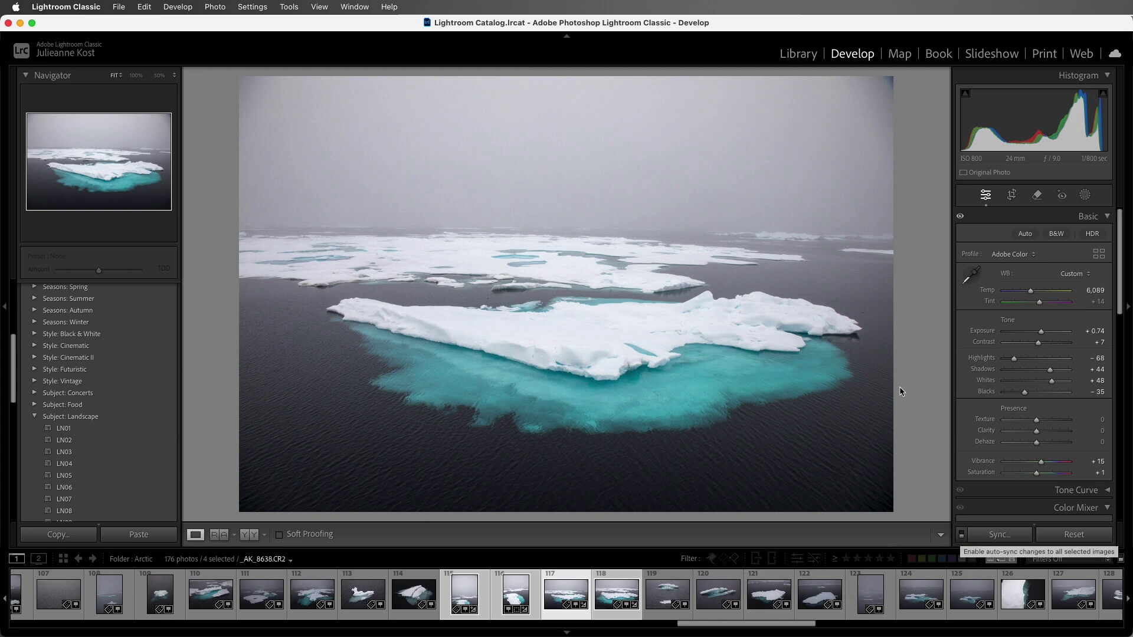
{"action": "left_click", "coordinate": [802, 61]}
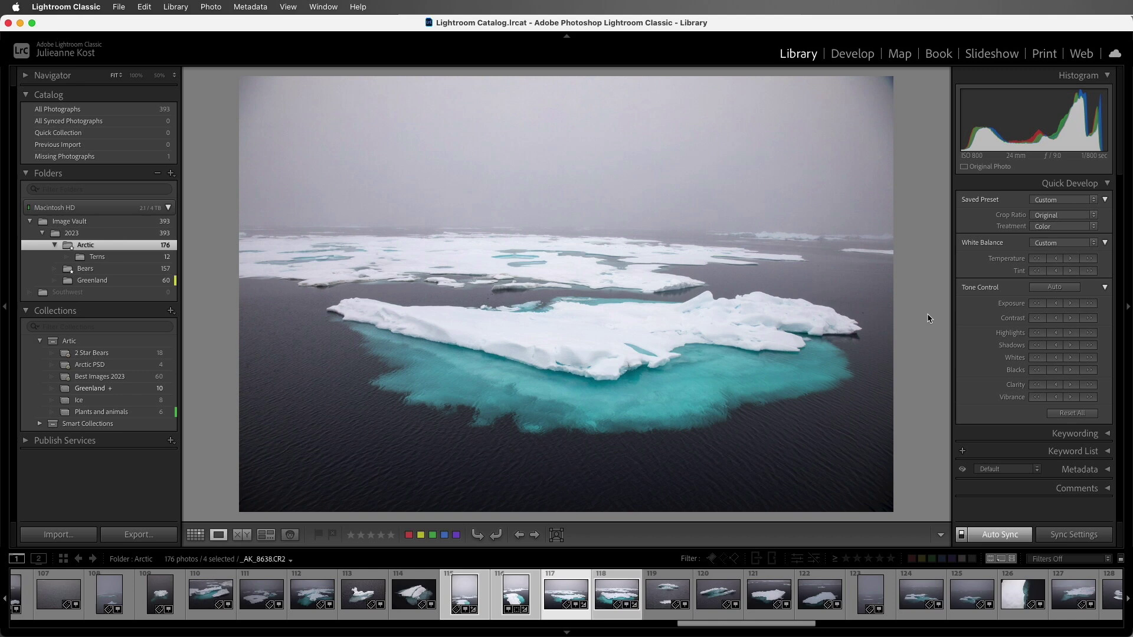
- Raise exposure one relative step on the four photos, disable Auto Sync, and switch to Grid view
{"action": "left_click", "coordinate": [1071, 305]}
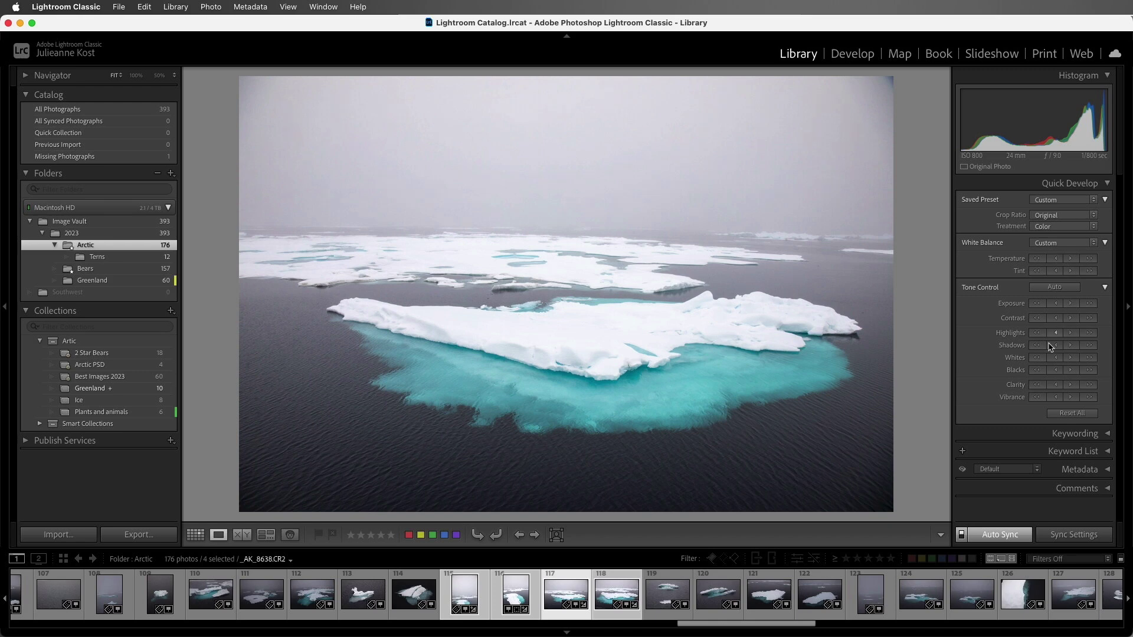
{"action": "left_click", "coordinate": [961, 535]}
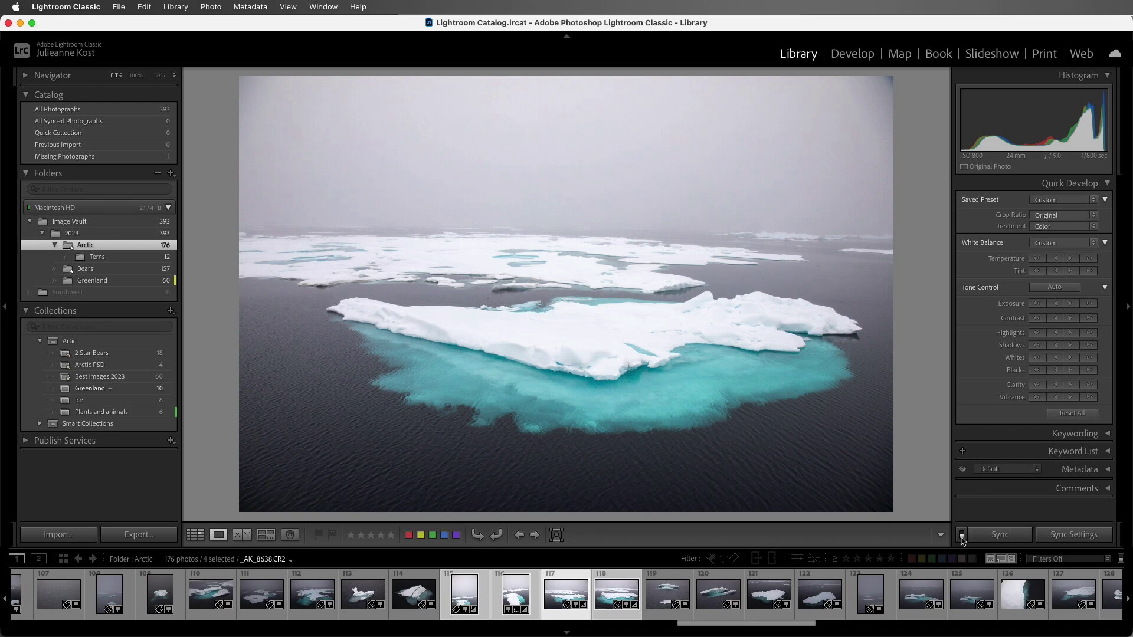
{"action": "key", "text": "g"}
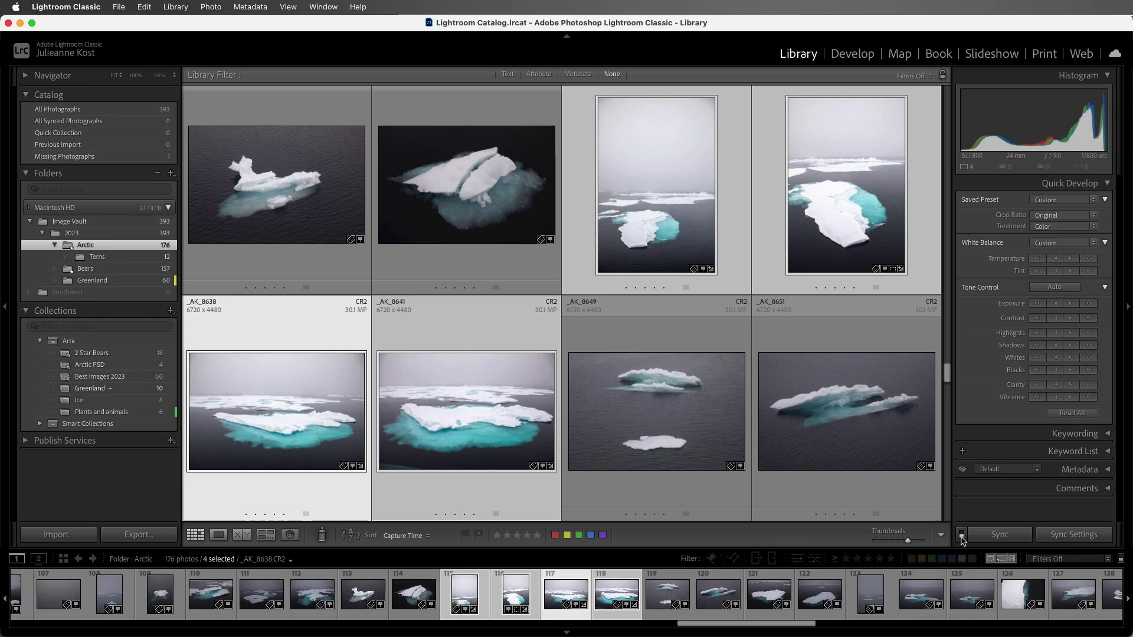